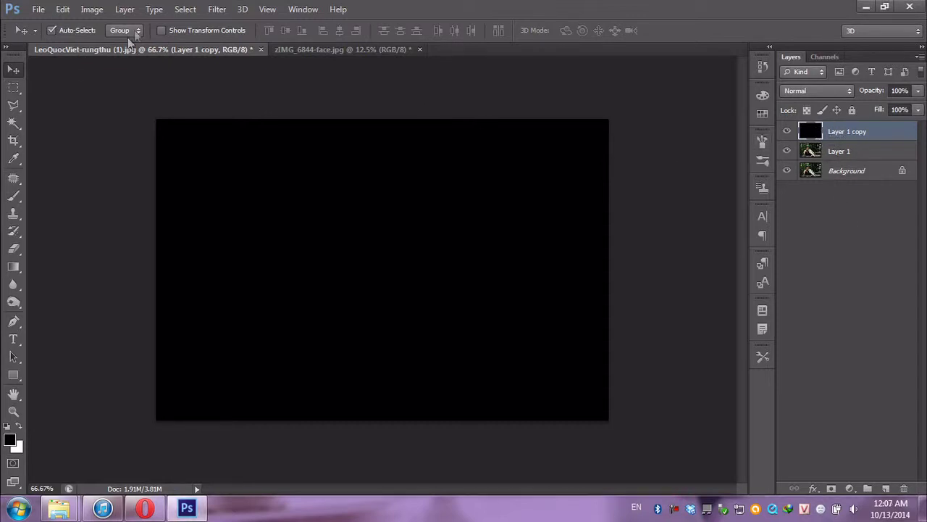
# Open the Filter menu for the black-filled Layer 1 copy
pyautogui.click(225, 11)
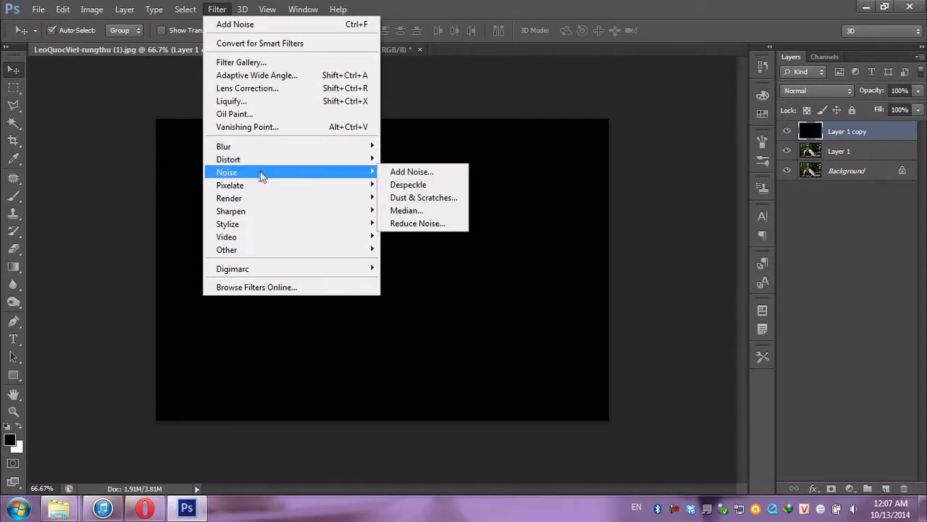
# Add Gaussian noise at about 4.8% to the black Layer 1 copy
pyautogui.moveTo(227, 173)
pyautogui.click(449, 171)
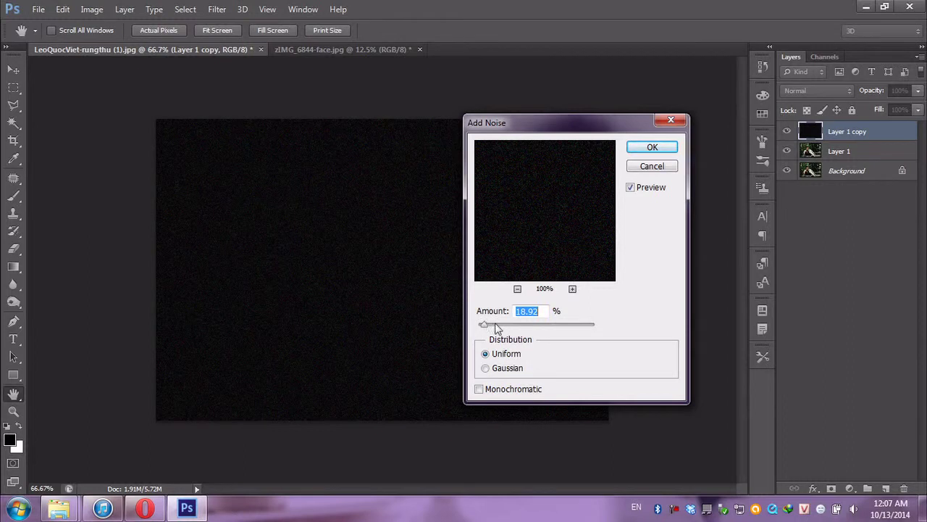
pyautogui.moveTo(483, 324); pyautogui.dragTo(494, 324)
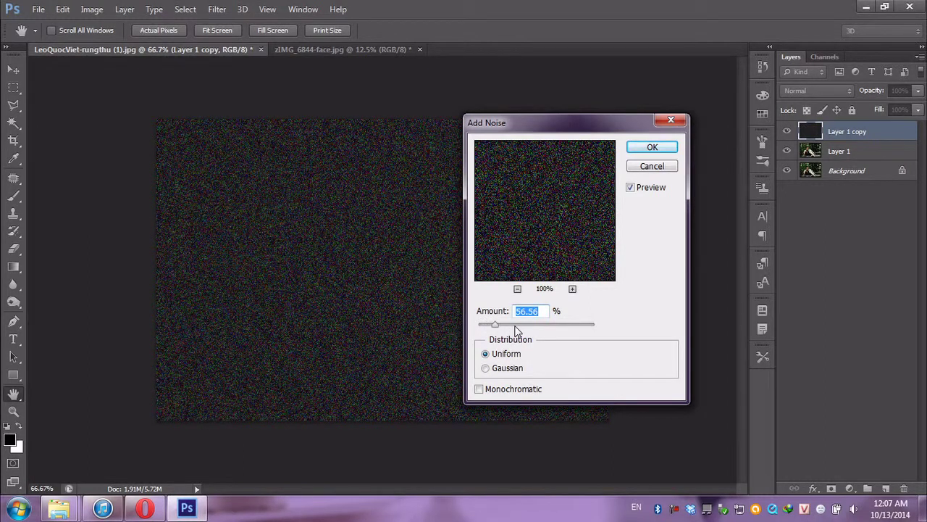
pyautogui.moveTo(495, 326); pyautogui.dragTo(481, 325)
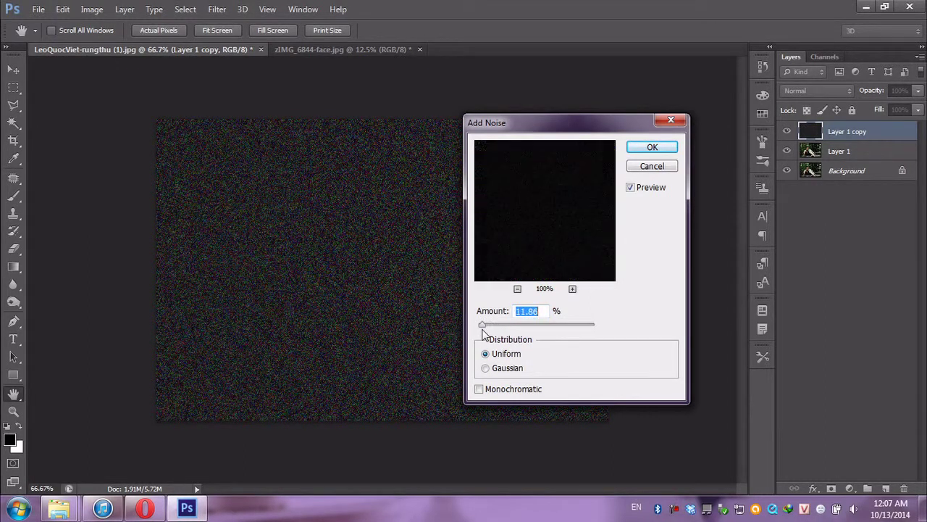
pyautogui.click(484, 368)
pyautogui.moveTo(485, 328); pyautogui.dragTo(481, 327)
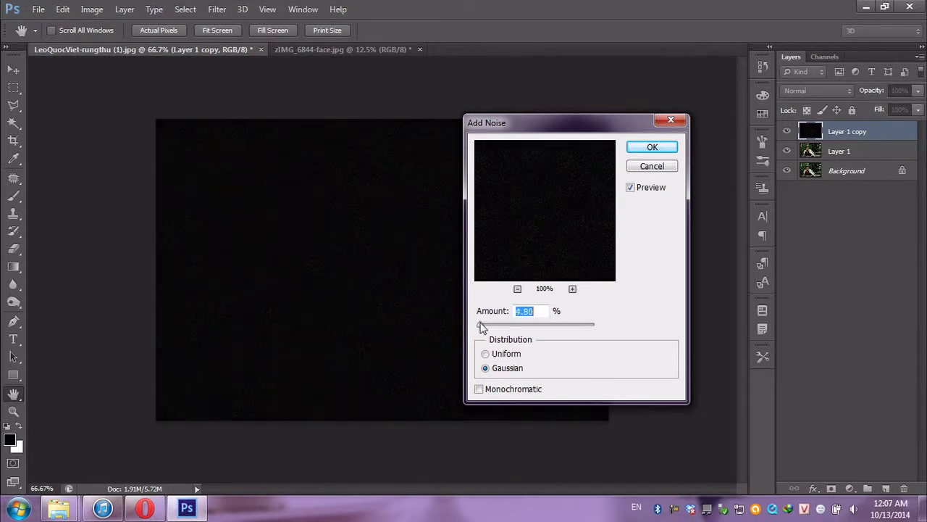
pyautogui.click(646, 148)
# Apply a low Threshold level (about 22) to leave scattered white specks on black
pyautogui.press('v')
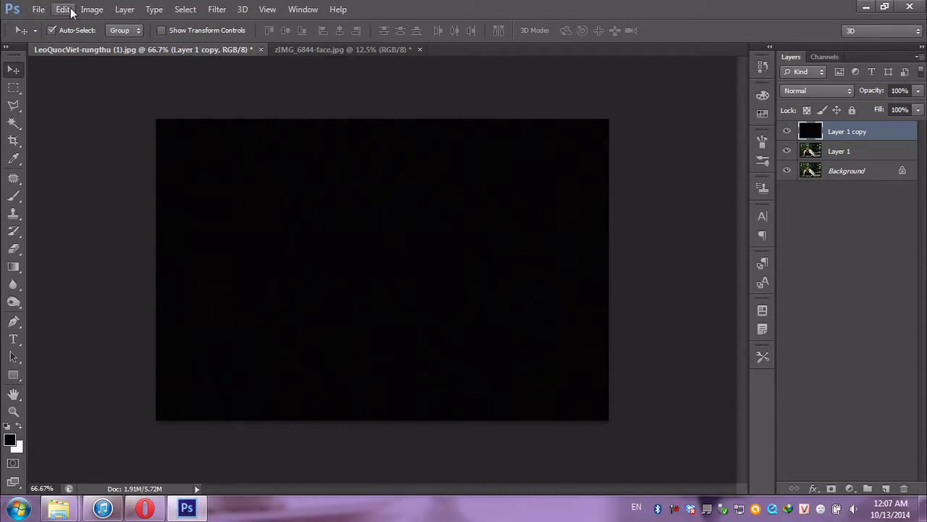
pyautogui.click(90, 9)
pyautogui.moveTo(112, 44)
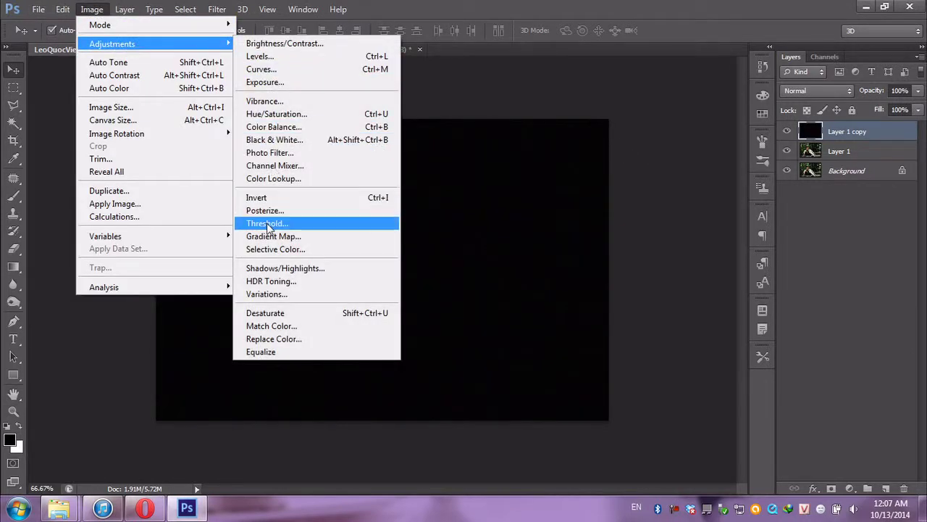
pyautogui.click(267, 225)
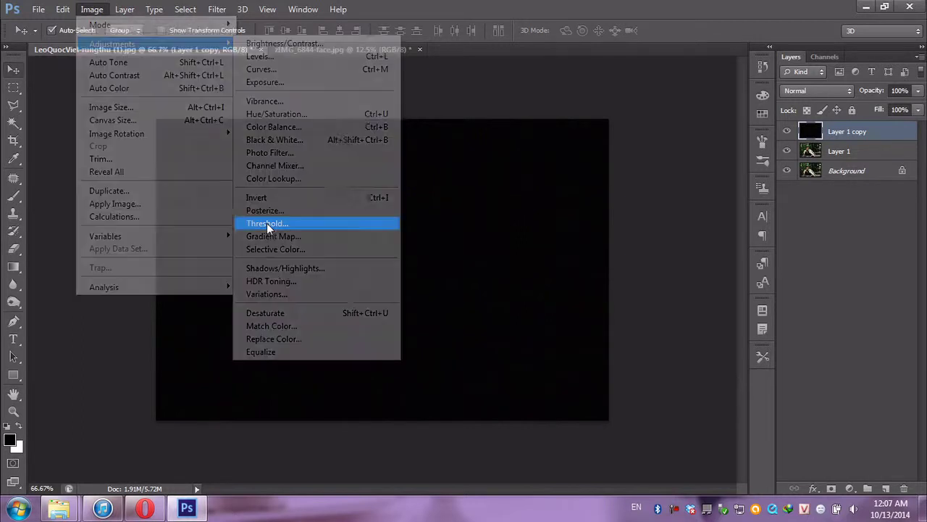
pyautogui.moveTo(432, 240)
pyautogui.mouseDown()
pyautogui.moveTo(444, 239)
pyautogui.moveTo(362, 238)
pyautogui.mouseUp()
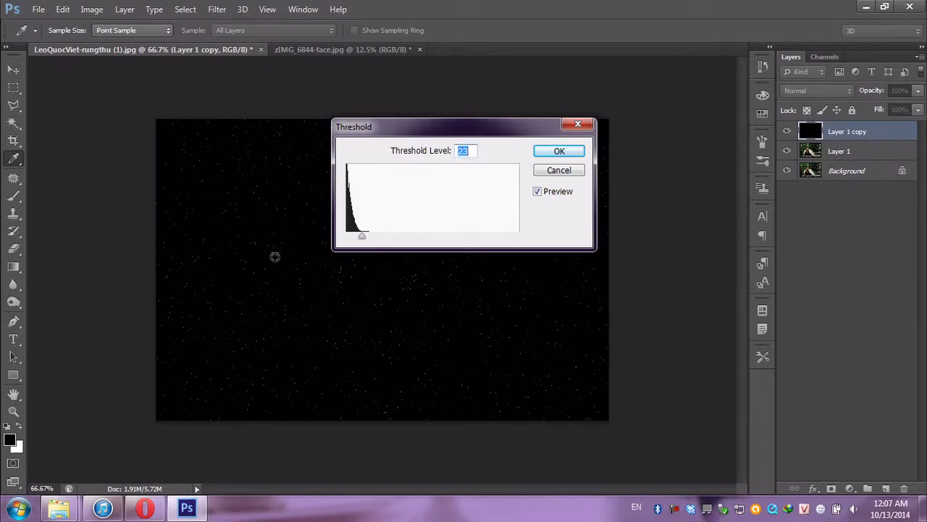
pyautogui.moveTo(362, 239); pyautogui.dragTo(363, 241)
pyautogui.click(550, 153)
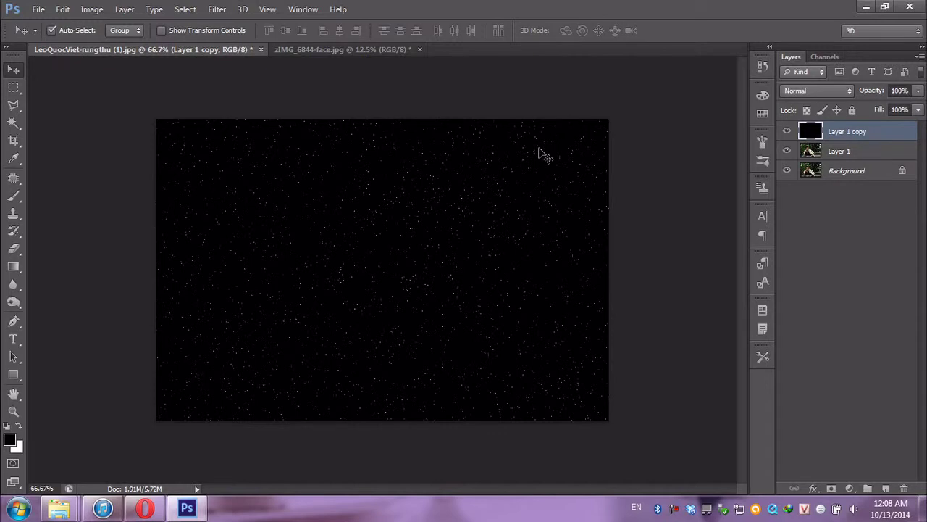
# Apply Motion Blur at -52° angle and 18-pixel distance to the white specks
pyautogui.click(217, 9)
pyautogui.moveTo(290, 146)
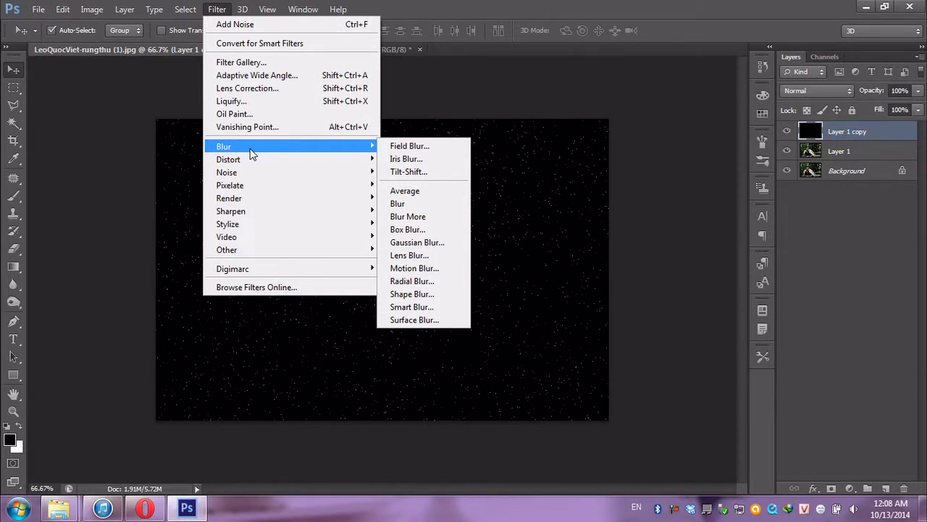
pyautogui.click(410, 268)
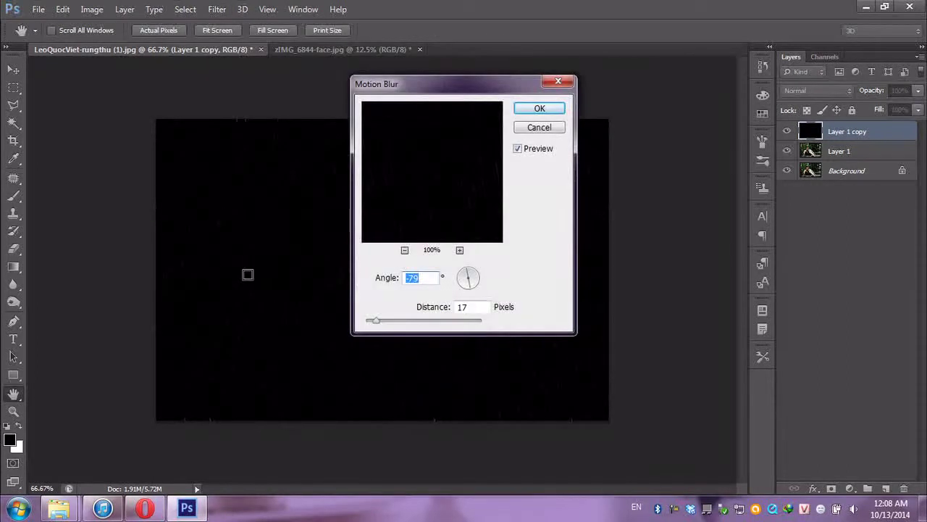
pyautogui.moveTo(377, 322)
pyautogui.mouseDown()
pyautogui.moveTo(368, 324)
pyautogui.moveTo(377, 321)
pyautogui.mouseUp()
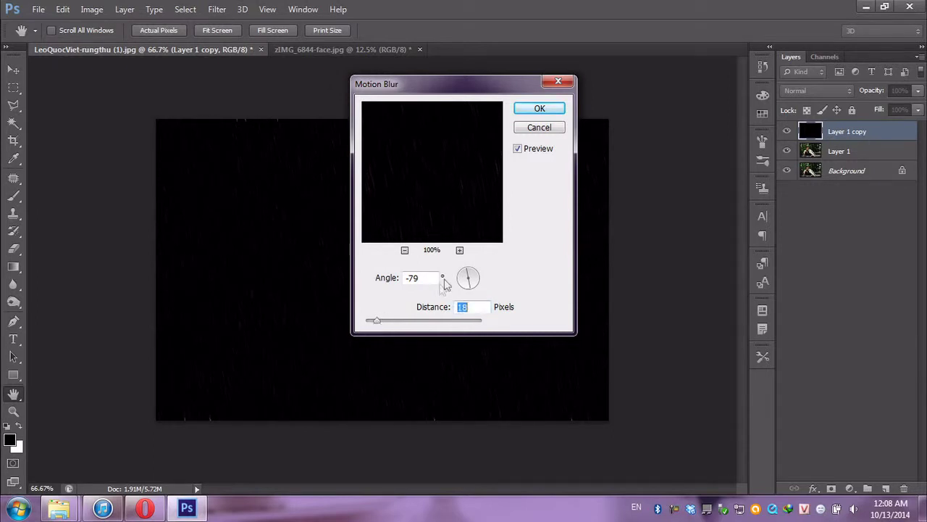
pyautogui.moveTo(467, 271)
pyautogui.mouseDown()
pyautogui.moveTo(474, 289)
pyautogui.moveTo(469, 284)
pyautogui.mouseUp()
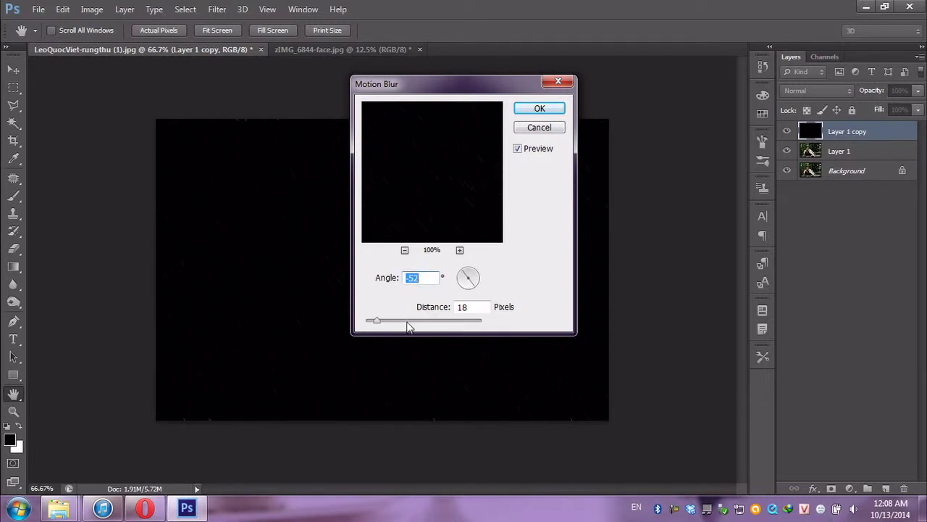
pyautogui.click(539, 108)
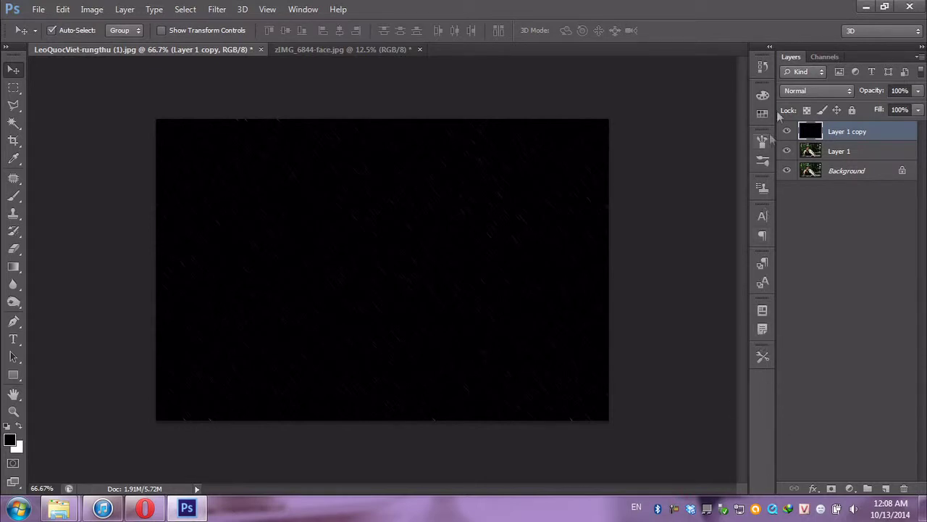
# Change Layer 1 copy's blend mode from Normal to Screen
pyautogui.click(817, 90)
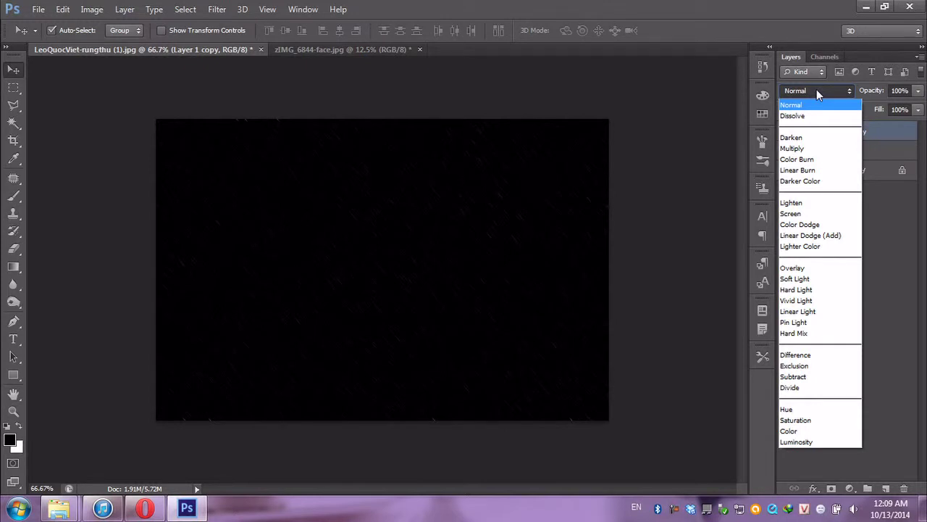
pyautogui.click(811, 215)
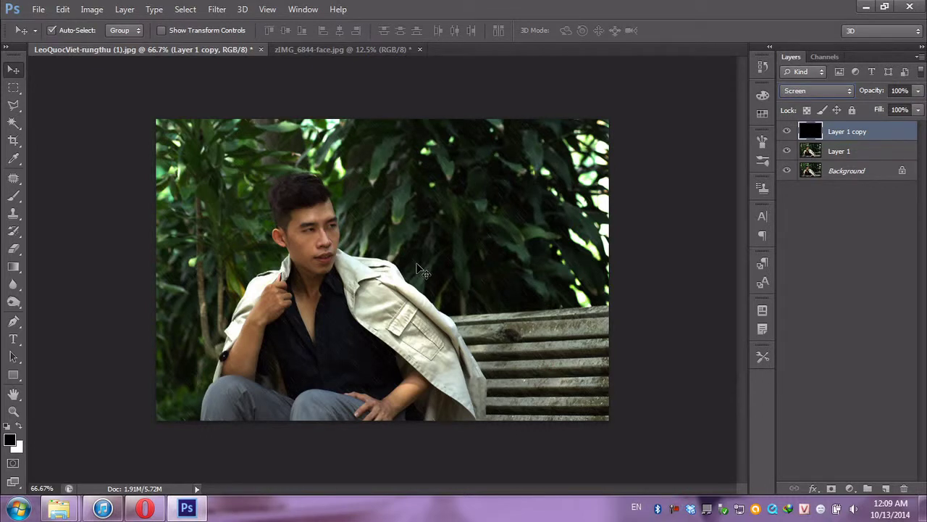
# Duplicate the rain layer so there are three rain copies
pyautogui.hotkey('ctrl', 'j')
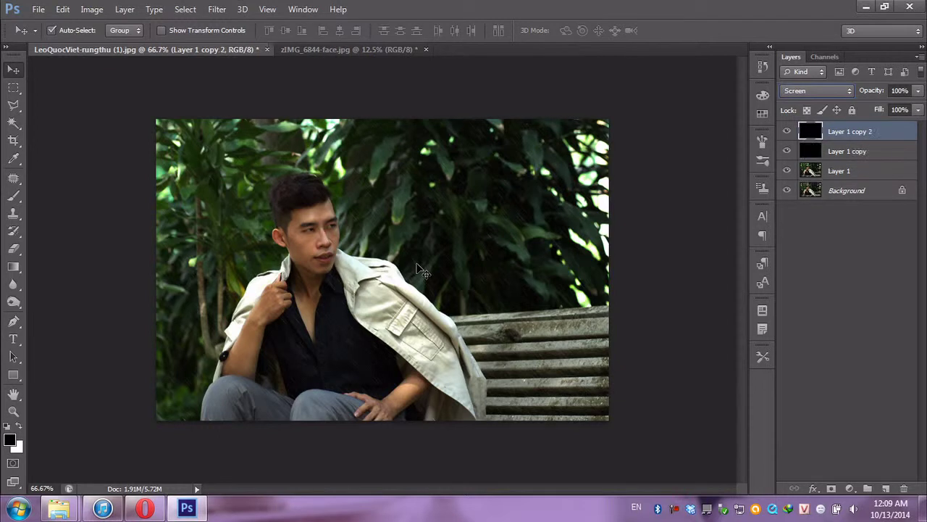
pyautogui.hotkey('ctrl', 'j')
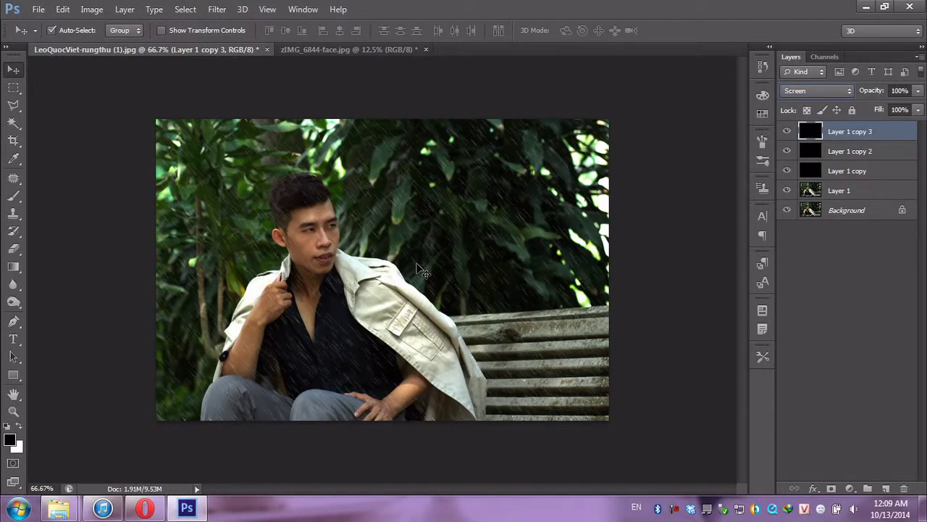
pyautogui.hotkey('ctrl', 'j')
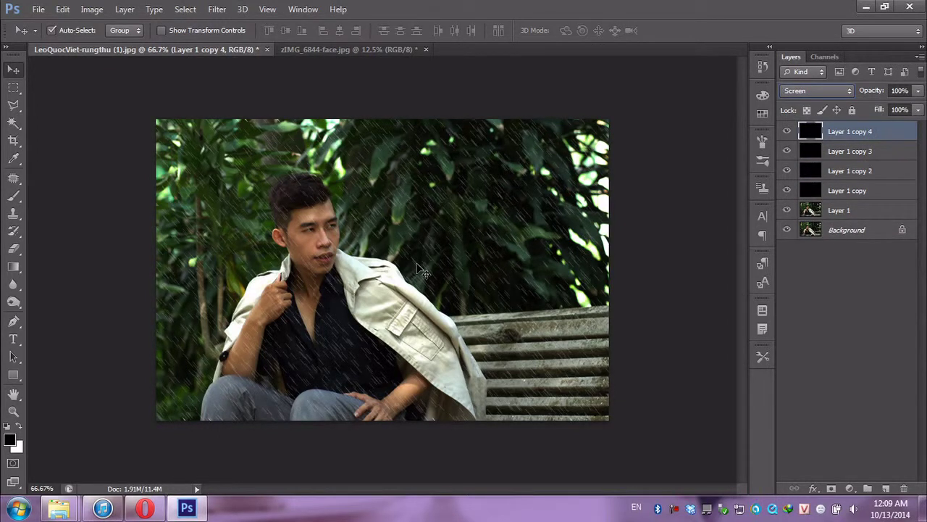
pyautogui.hotkey('ctrl', 'z')
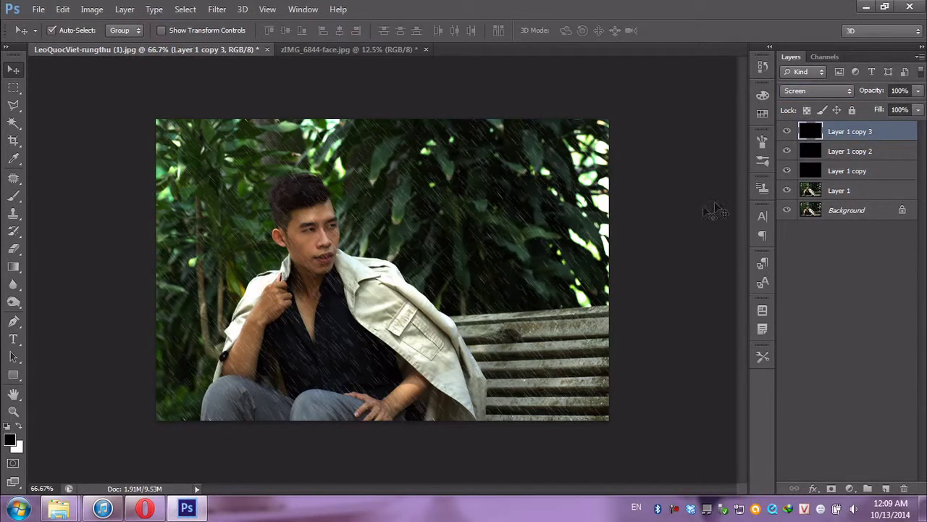
# Merge the three rain copies into one layer set to Screen blend mode
pyautogui.keyDown('shift'); pyautogui.click(860, 175); pyautogui.keyUp('shift')
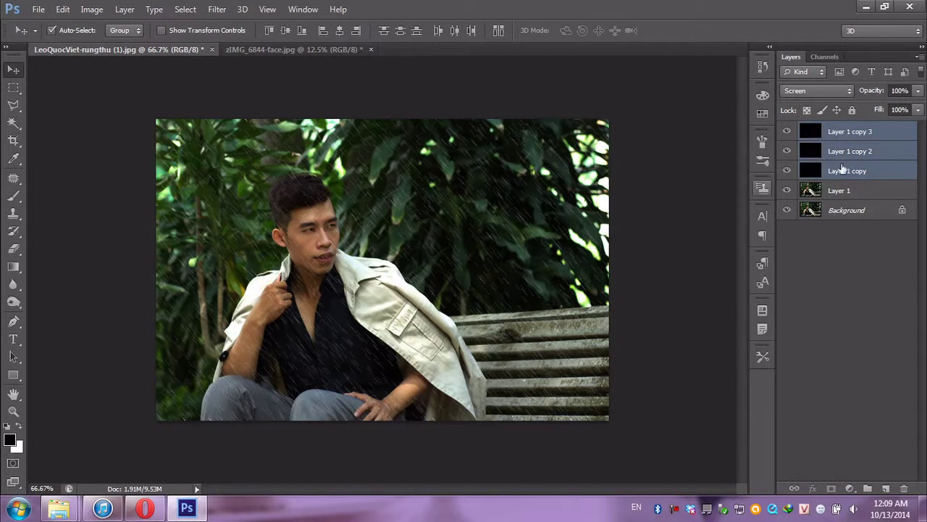
pyautogui.hotkey('ctrl', 'e')
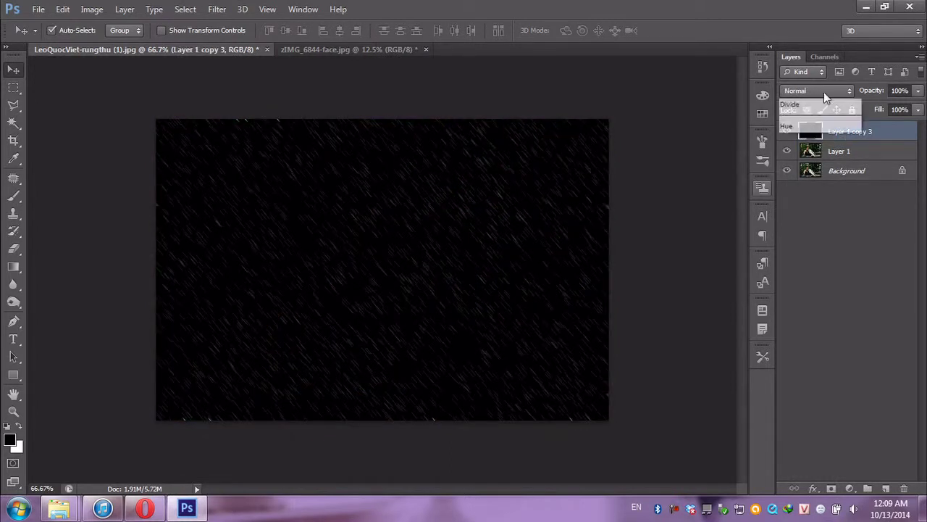
pyautogui.click(824, 92)
pyautogui.click(790, 214)
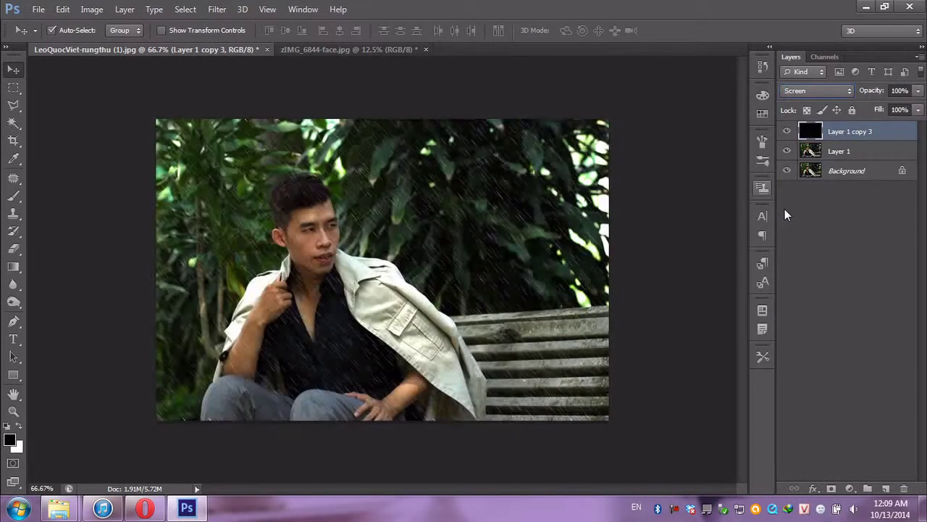
# Erase rain over the man's chest on Layer 1 copy 3 with a 32%-opacity eraser
pyautogui.click(12, 251)
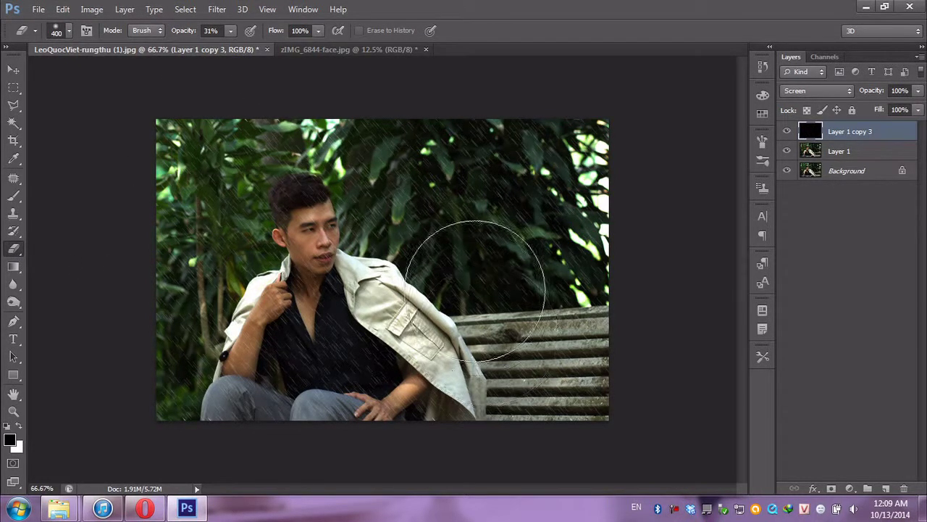
pyautogui.click(229, 31)
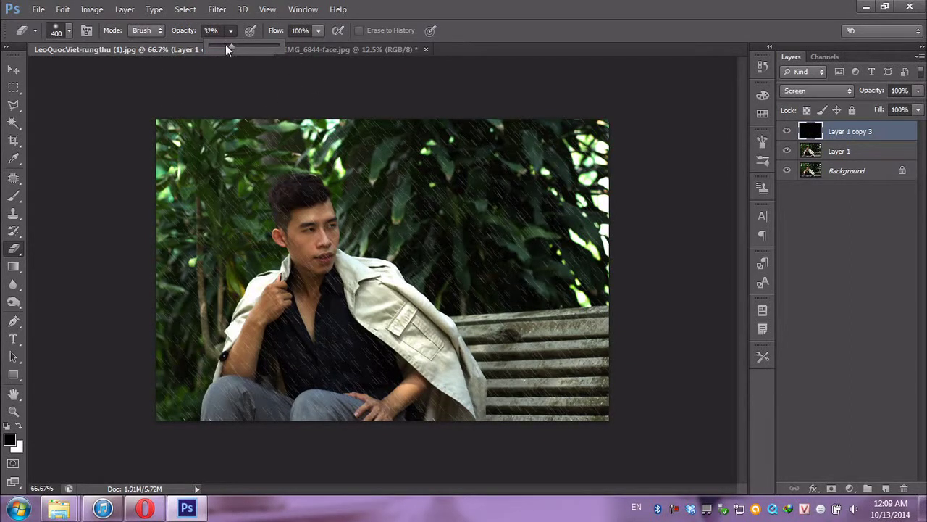
pyautogui.click(231, 46)
pyautogui.moveTo(355, 290); pyautogui.dragTo(290, 195)
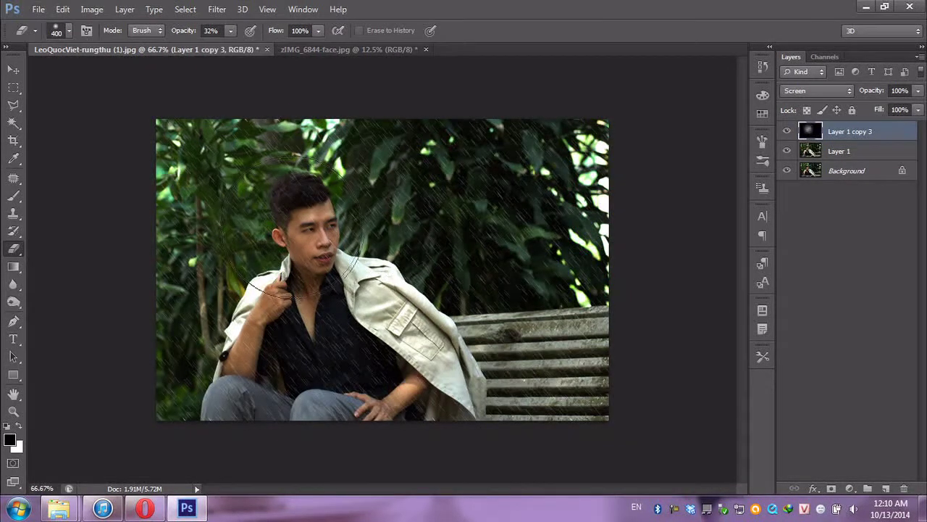
pyautogui.moveTo(493, 187)
pyautogui.mouseDown()
pyautogui.moveTo(317, 355)
pyautogui.moveTo(319, 343)
pyautogui.mouseUp()
pyautogui.moveTo(243, 198); pyautogui.dragTo(250, 327)
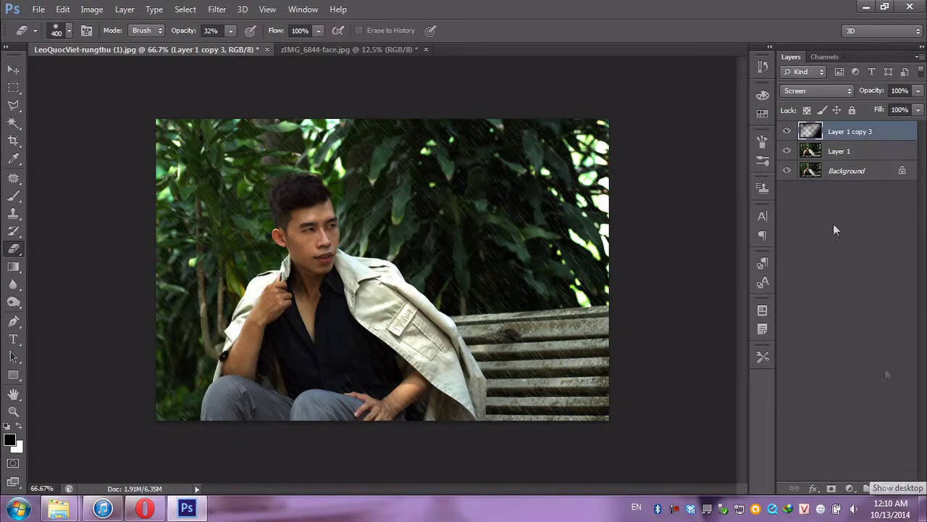
pyautogui.click(836, 153)
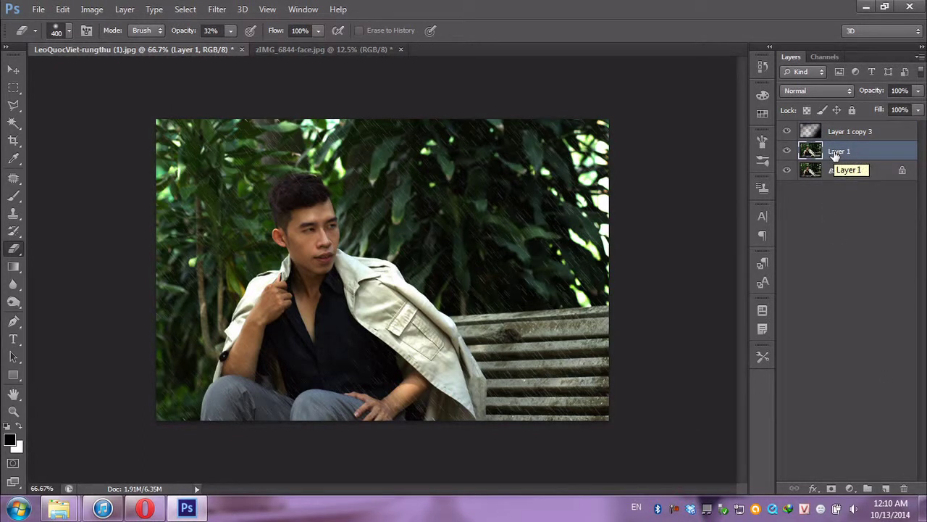
# Darken Layer 1 with Brightness/Contrast at -127 brightness and 48 contrast
pyautogui.click(91, 10)
pyautogui.click(275, 45)
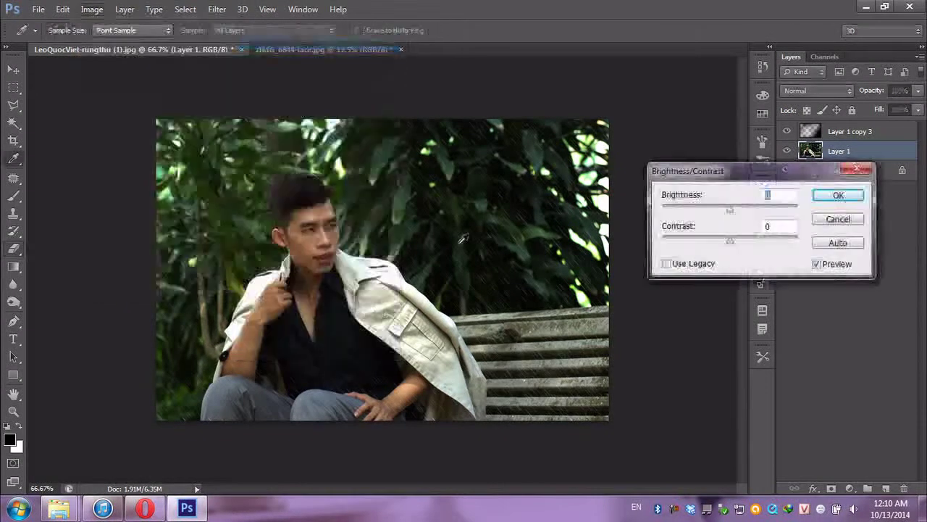
pyautogui.moveTo(730, 209)
pyautogui.mouseDown()
pyautogui.moveTo(714, 222)
pyautogui.moveTo(673, 217)
pyautogui.mouseUp()
pyautogui.moveTo(730, 239); pyautogui.dragTo(765, 244)
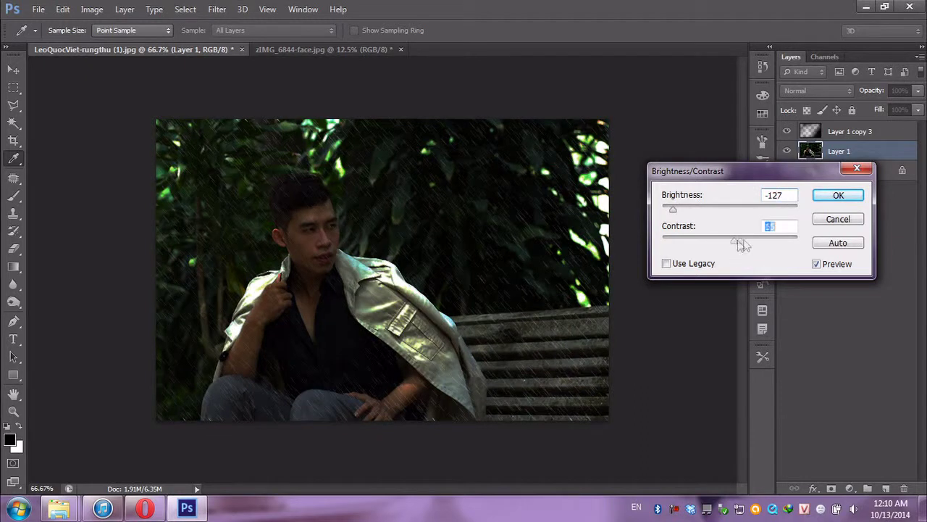
pyautogui.click(838, 195)
pyautogui.press('e')
# Start a crop on the photo, pulling the right edge inward
pyautogui.click(13, 159)
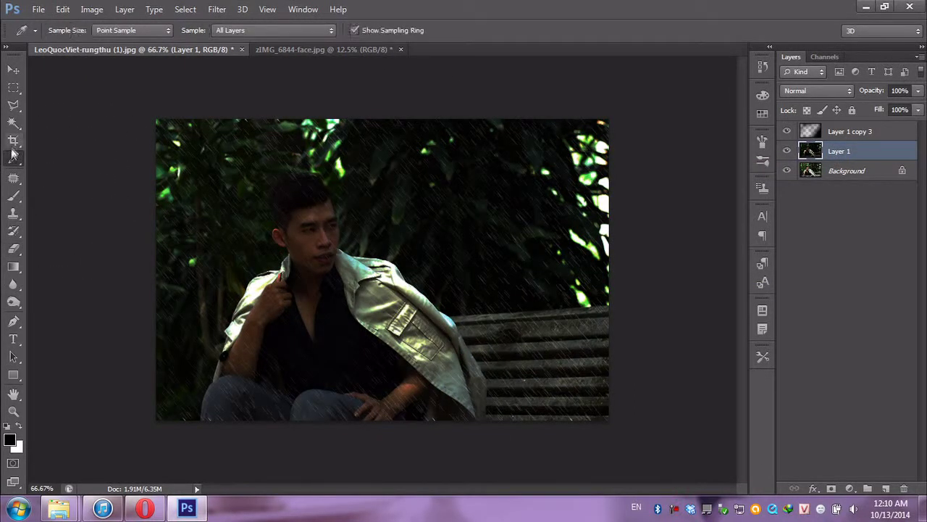
pyautogui.click(13, 141)
pyautogui.moveTo(597, 258); pyautogui.dragTo(553, 261)
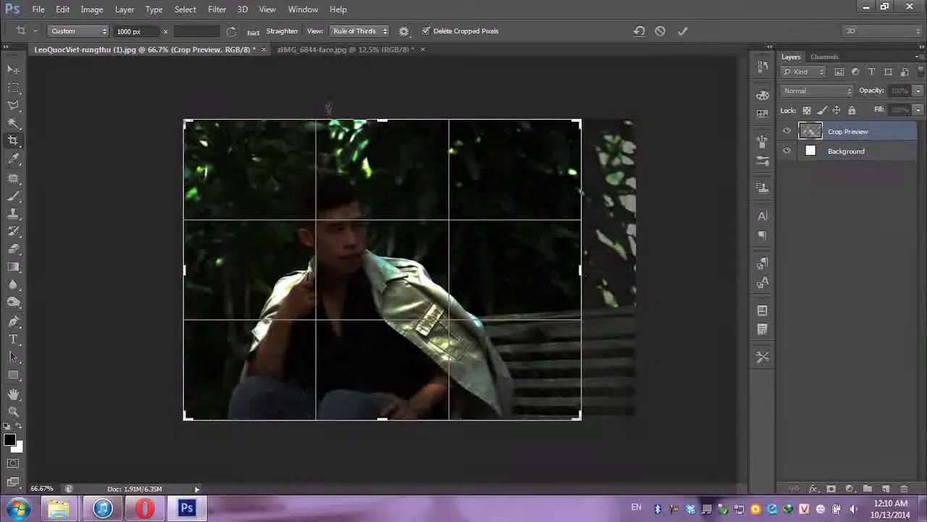
# Trim the top and left crop edges and commit the crop
pyautogui.moveTo(383, 120); pyautogui.dragTo(379, 145)
pyautogui.moveTo(184, 273); pyautogui.dragTo(201, 263)
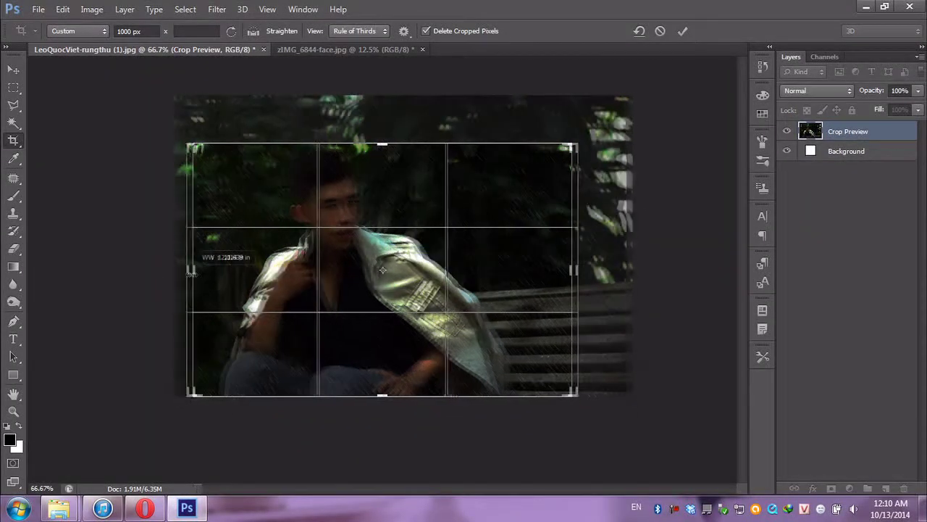
pyautogui.press('Return')
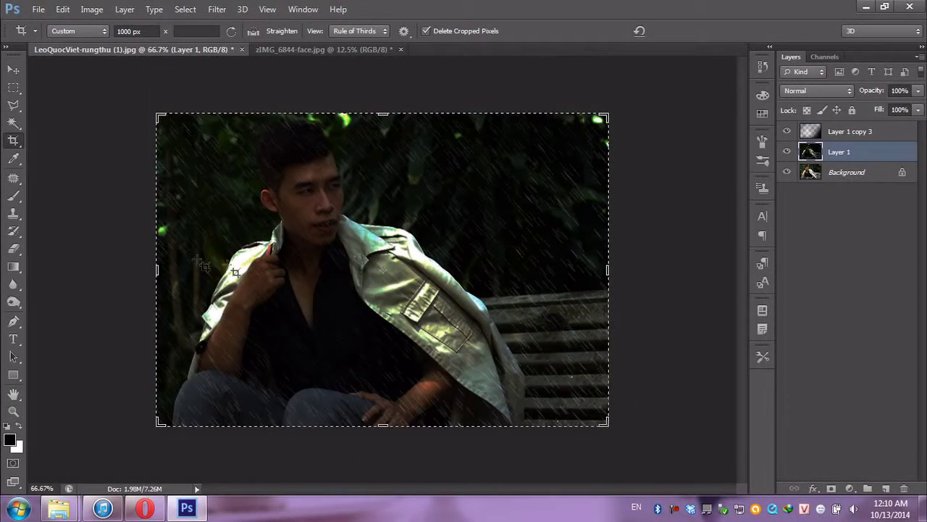
pyautogui.click(12, 73)
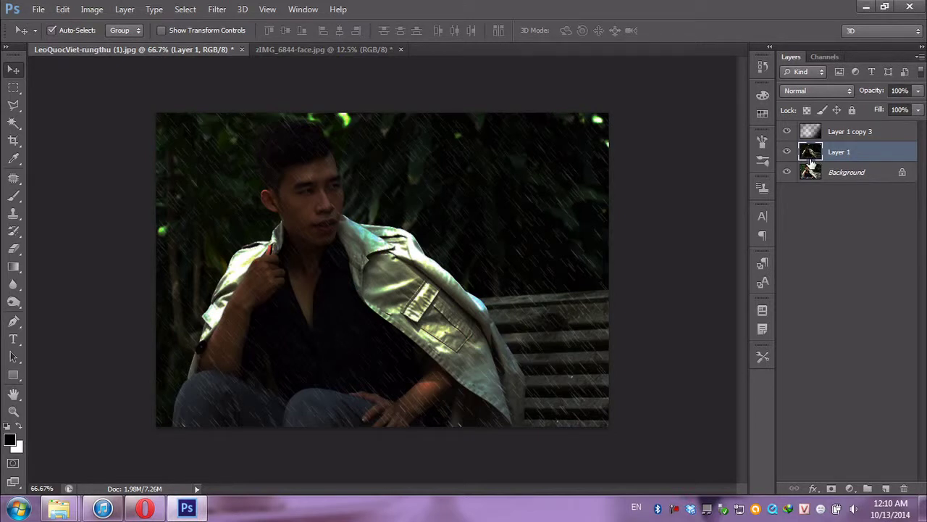
# On the zIMG_6844-face.jpg portrait, lower Hue/Saturation saturation to about -72
pyautogui.click(322, 52)
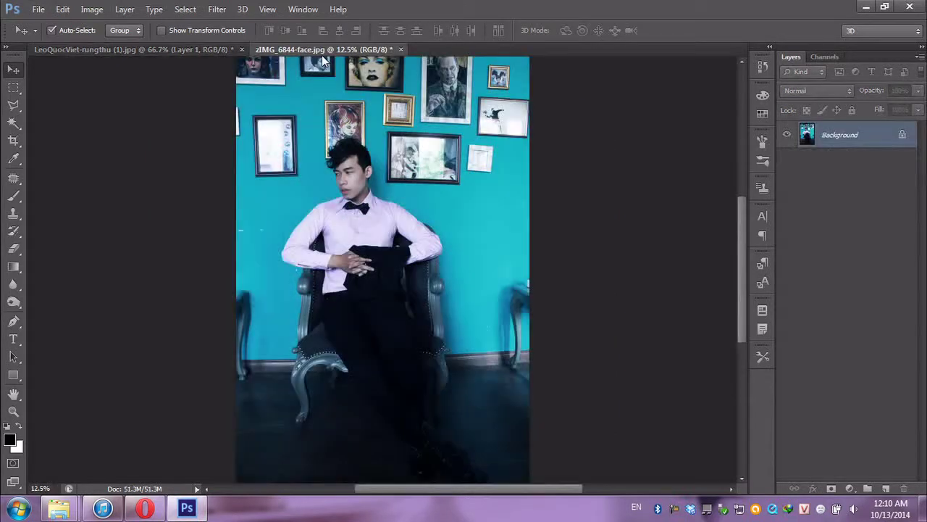
pyautogui.click(217, 10)
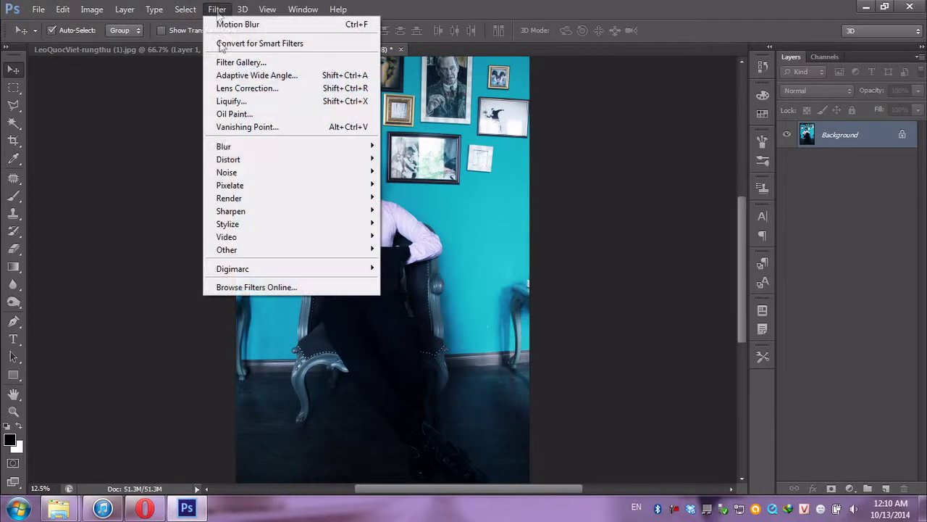
pyautogui.moveTo(290, 172)
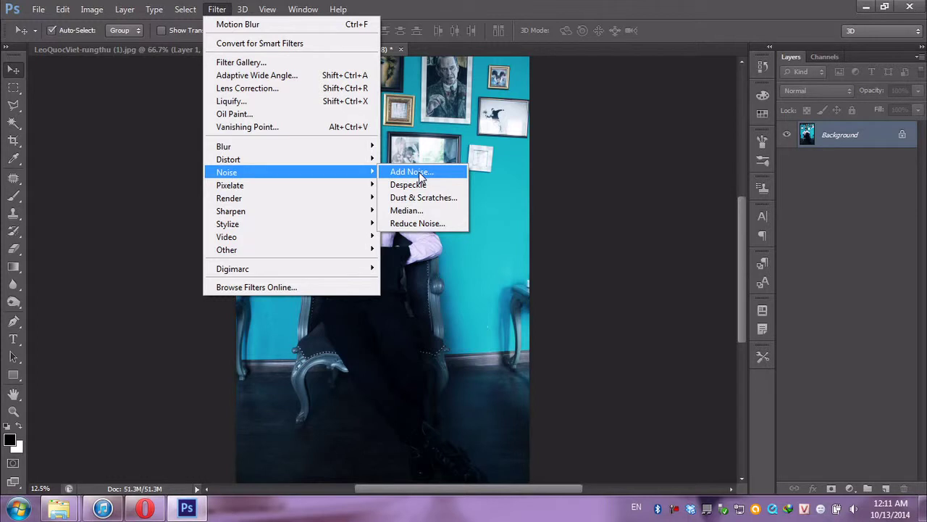
pyautogui.click(629, 230)
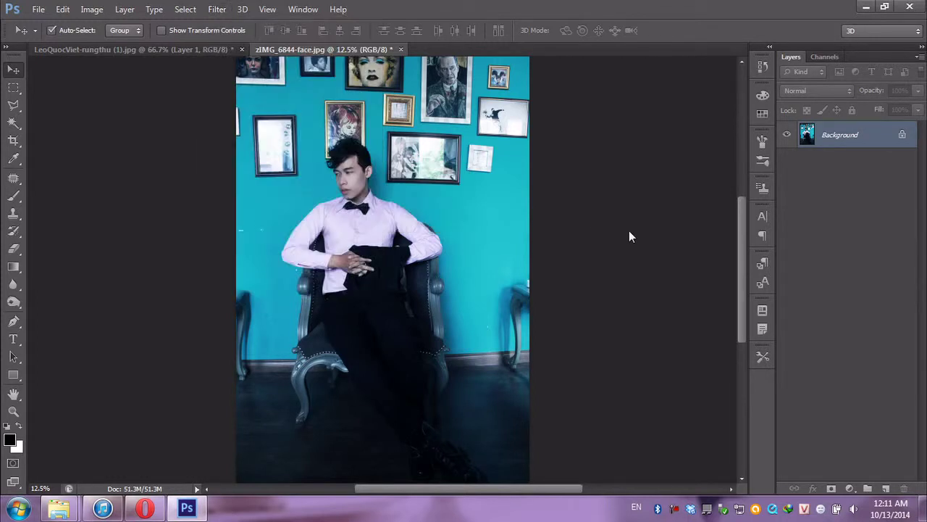
pyautogui.hotkey('ctrl', 'u')
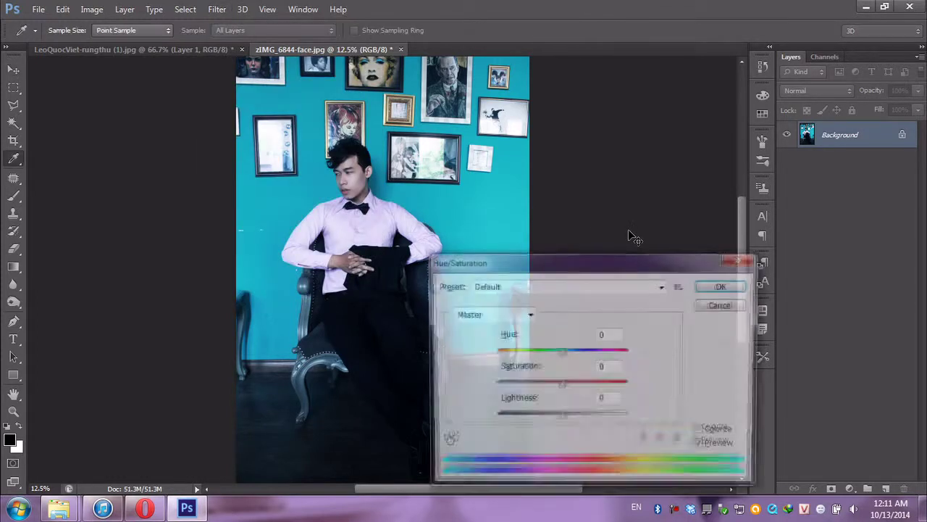
pyautogui.moveTo(564, 389); pyautogui.dragTo(512, 387)
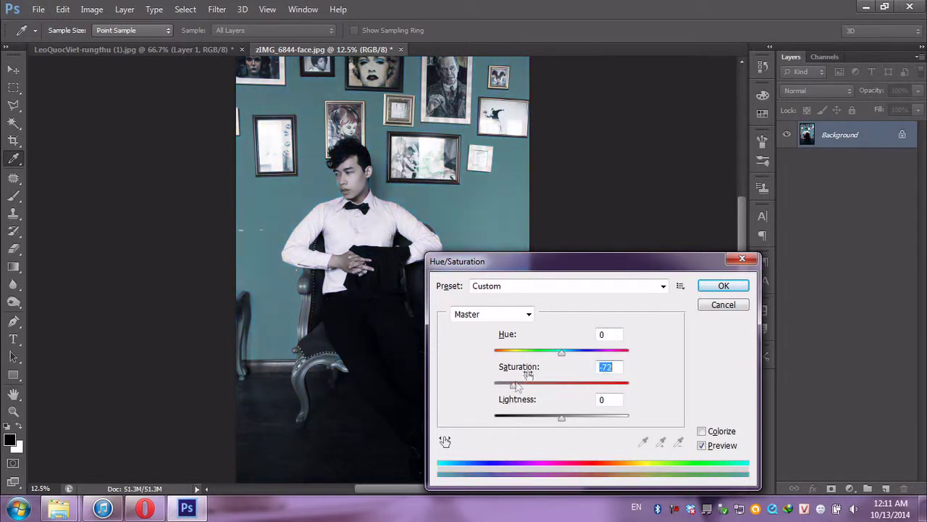
pyautogui.click(719, 286)
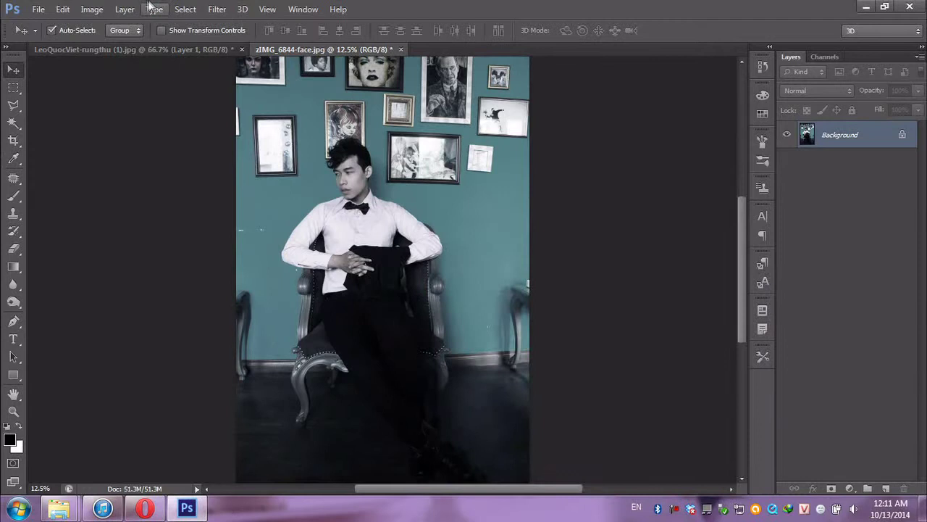
# Apply Add Noise at about 42.44% Gaussian to the whole portrait
pyautogui.click(217, 8)
pyautogui.moveTo(227, 172)
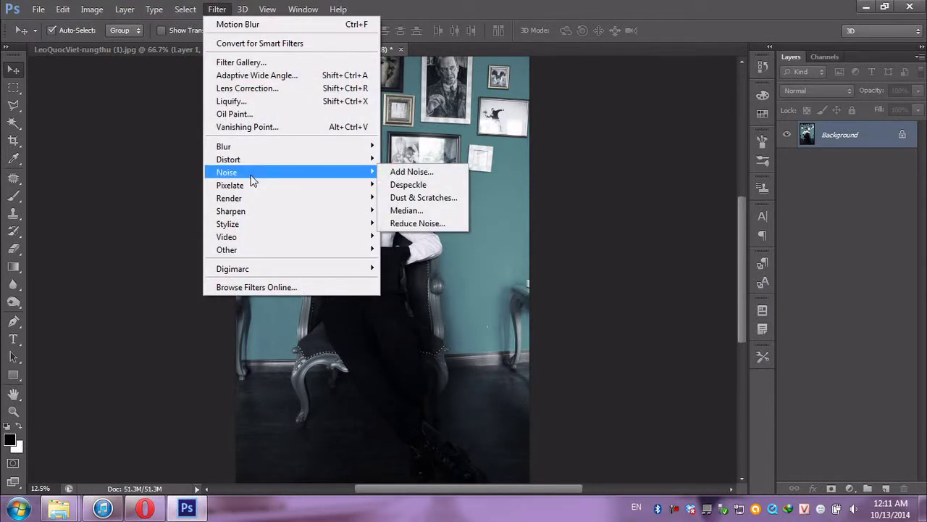
pyautogui.click(406, 171)
pyautogui.moveTo(480, 324); pyautogui.dragTo(492, 327)
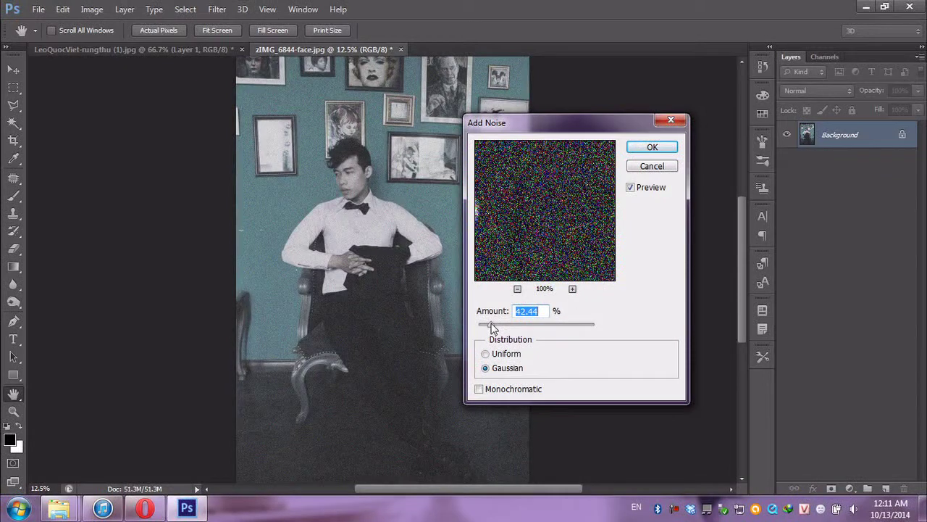
pyautogui.click(653, 148)
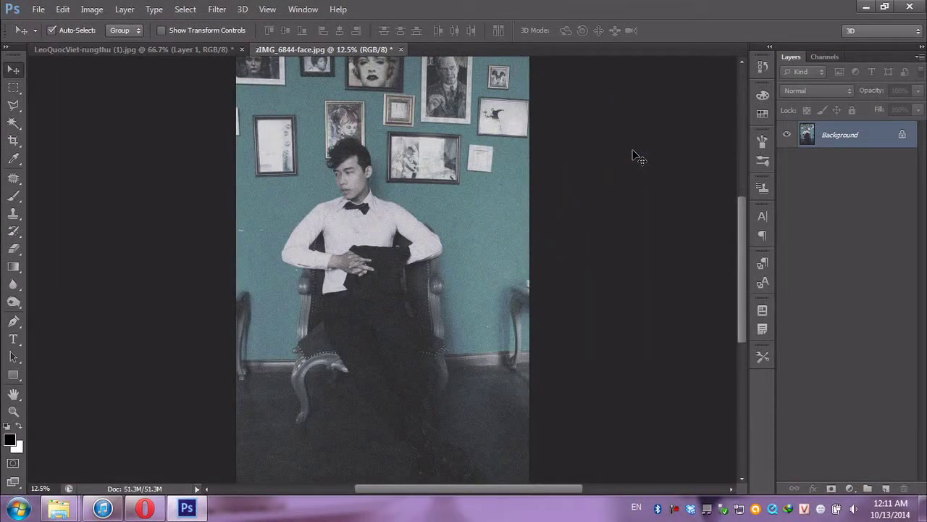
# Set Reduce Noise to Strength 2, Preserve Details 73 and Reduce Color Noise 24
pyautogui.click(213, 10)
pyautogui.moveTo(227, 172)
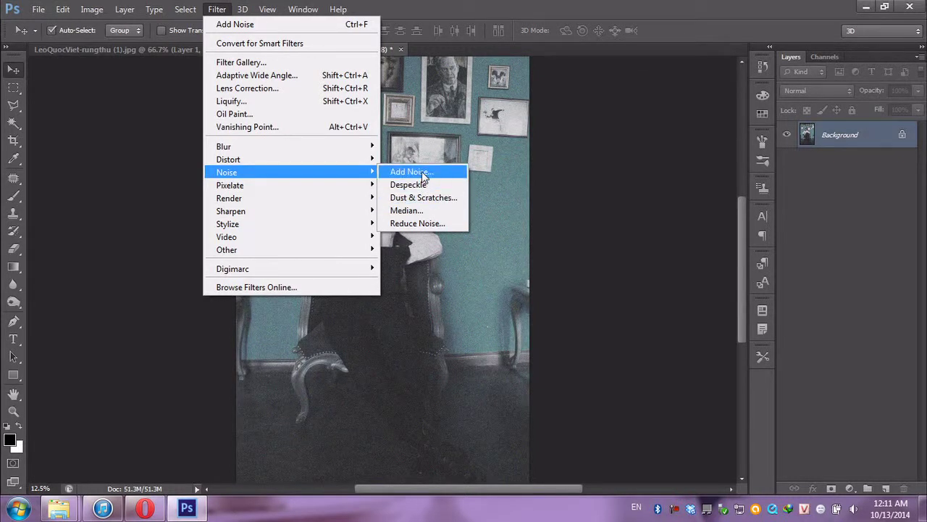
pyautogui.click(430, 226)
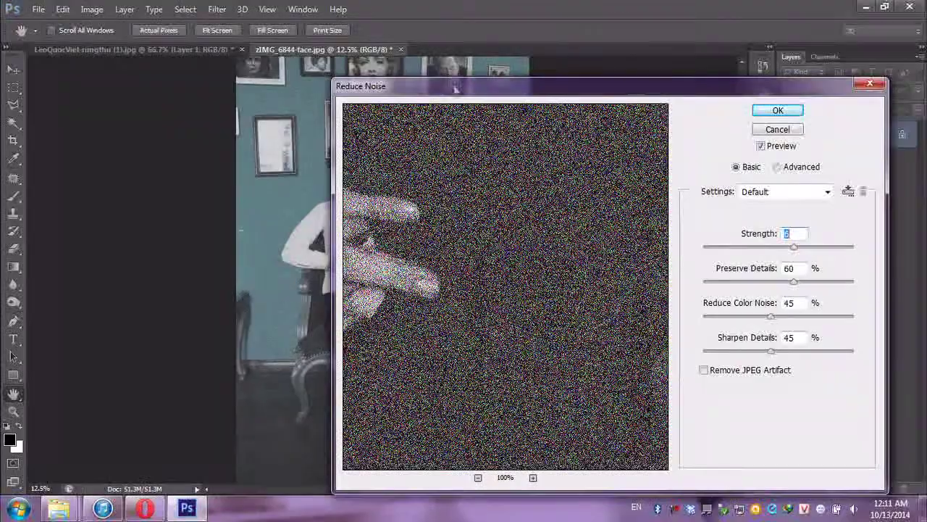
pyautogui.moveTo(455, 86); pyautogui.dragTo(568, 84)
pyautogui.moveTo(907, 246); pyautogui.dragTo(918, 246)
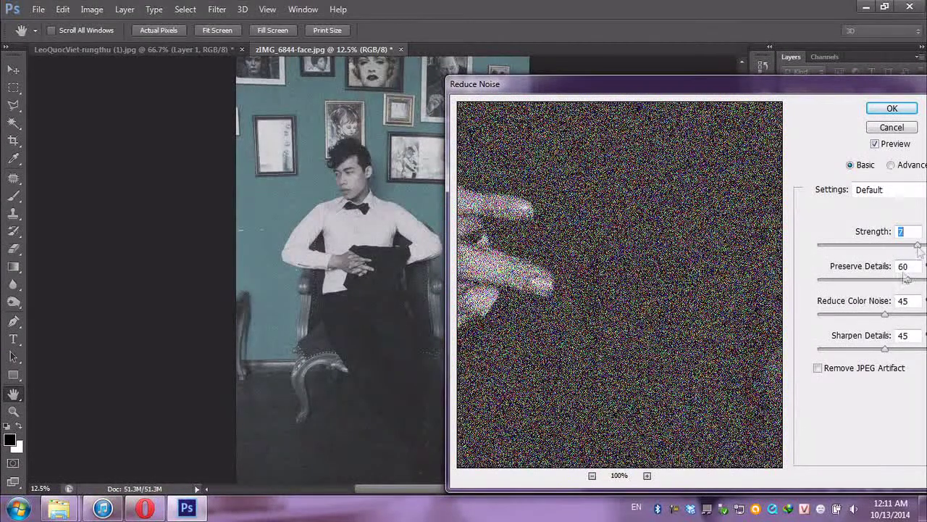
pyautogui.moveTo(884, 314)
pyautogui.mouseDown()
pyautogui.moveTo(893, 315)
pyautogui.moveTo(884, 314)
pyautogui.mouseUp()
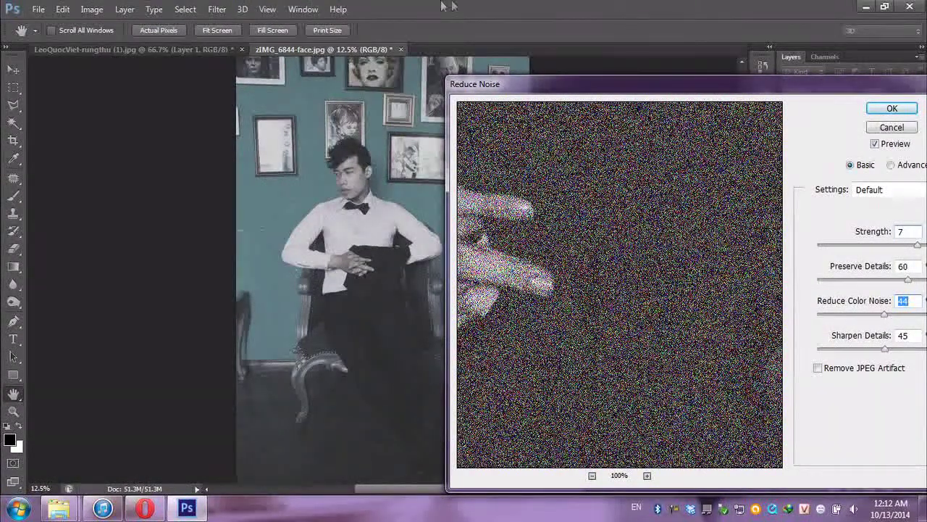
pyautogui.moveTo(884, 314); pyautogui.dragTo(855, 314)
pyautogui.click(854, 244)
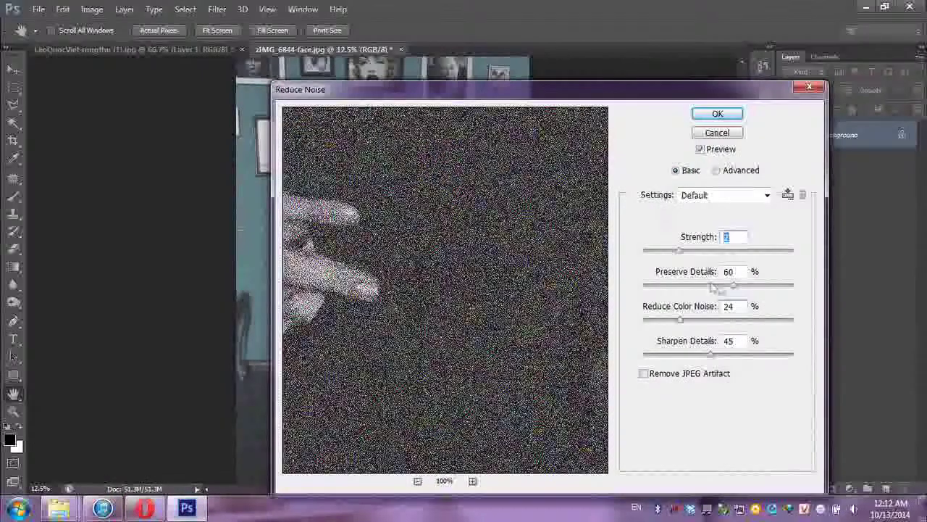
pyautogui.moveTo(733, 284); pyautogui.dragTo(757, 288)
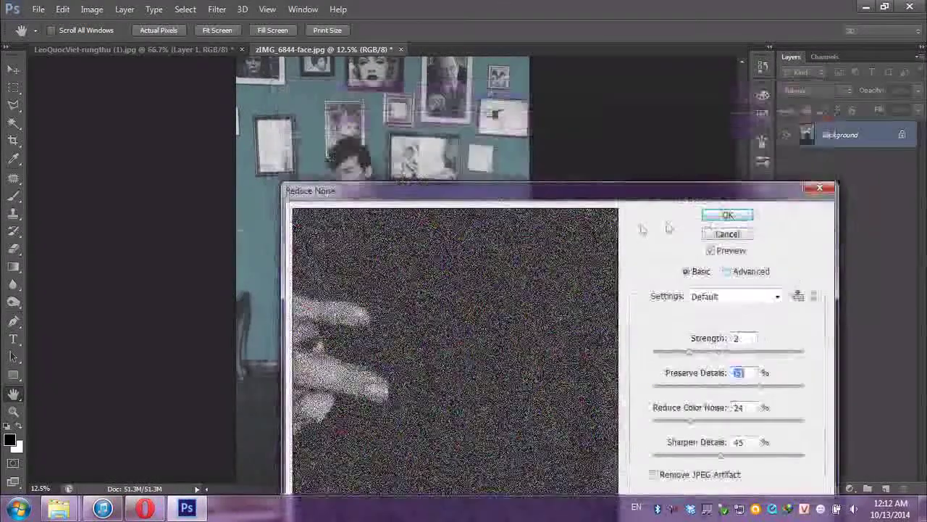